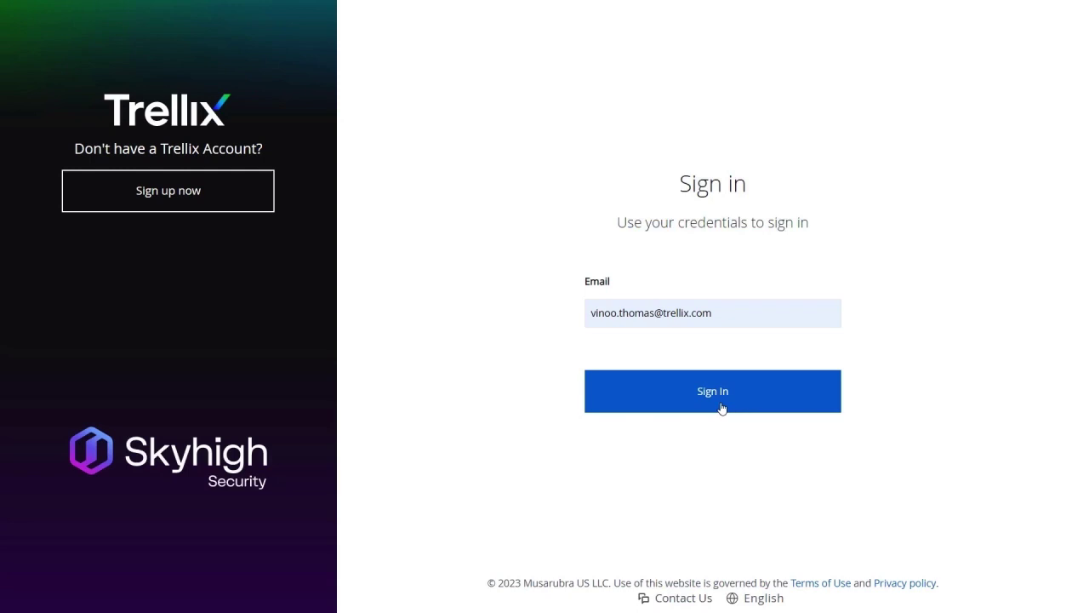
# Step: Sign in to Trellix XConsole with the account e-mail and password
pyautogui.click(721, 408)
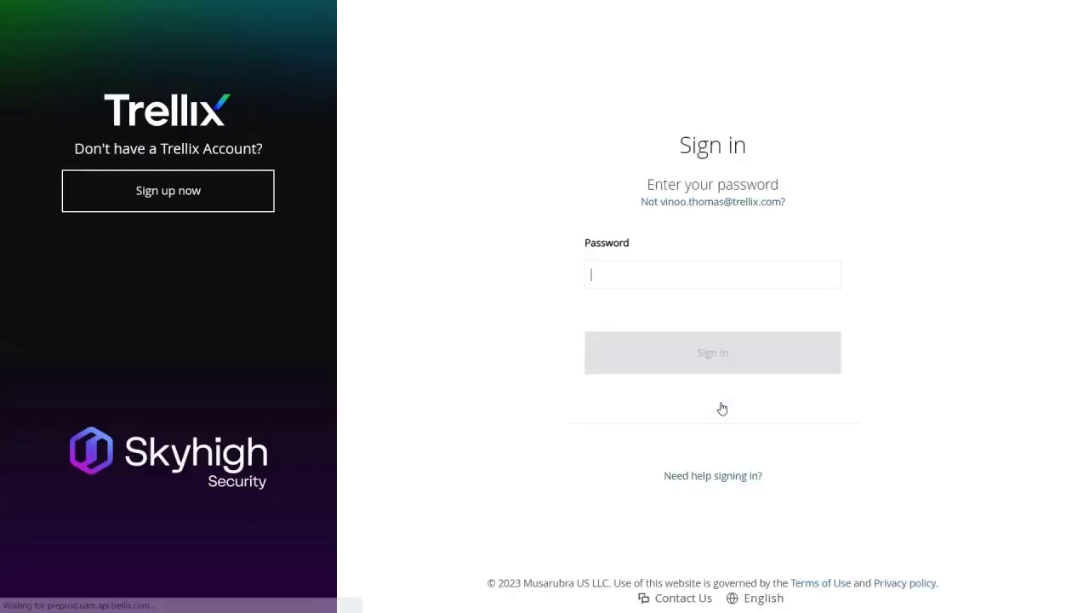
pyautogui.click(722, 356)
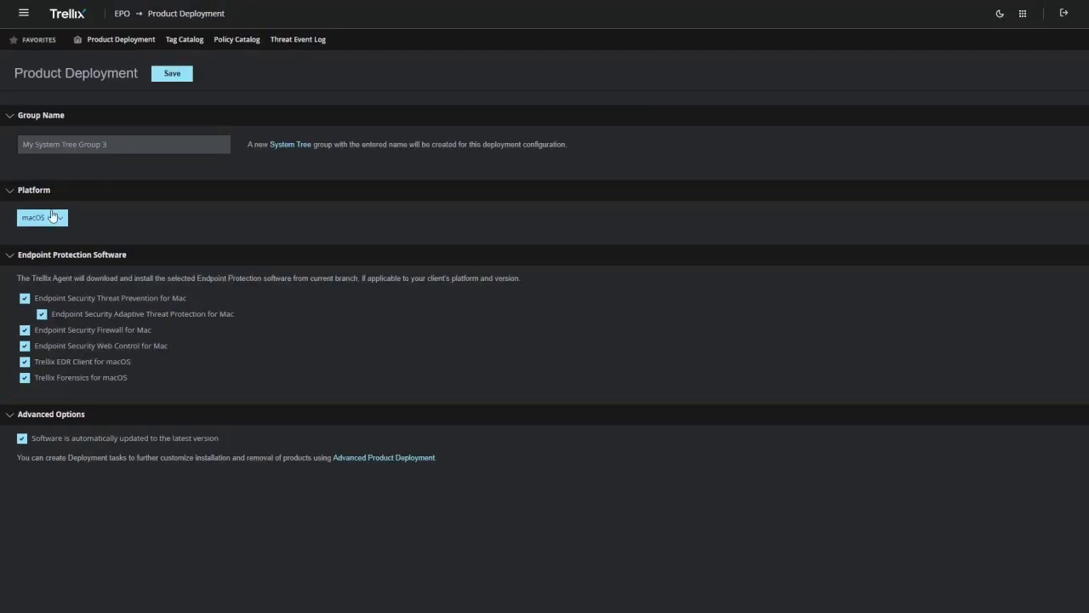
# Step: Compare the Linux and Windows deployment packages, leaving Windows selected, then go to Advanced Product Deployment
pyautogui.click(112, 152)
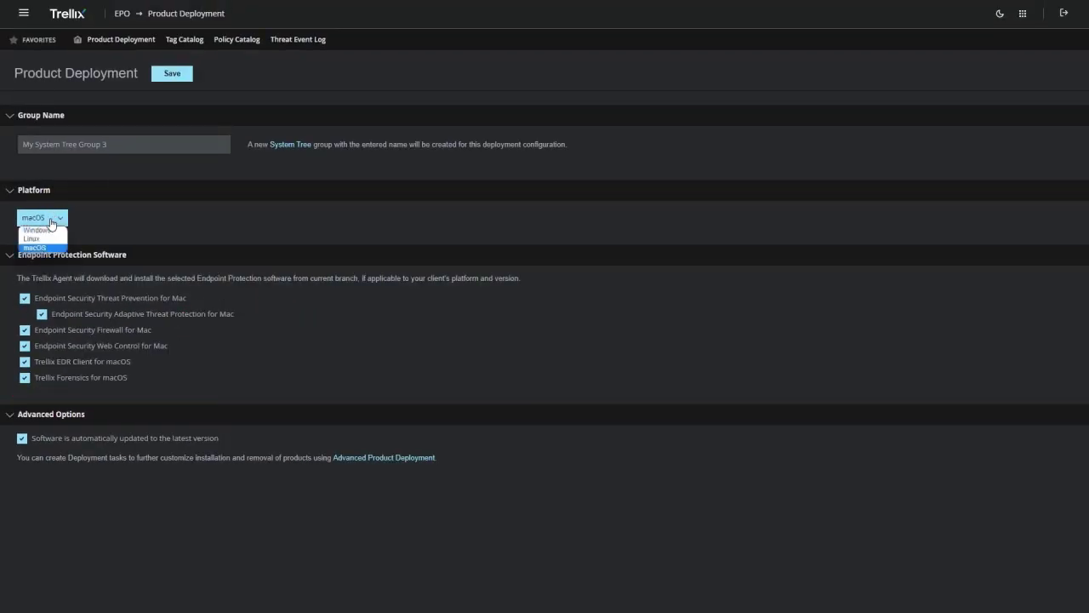
pyautogui.click(47, 239)
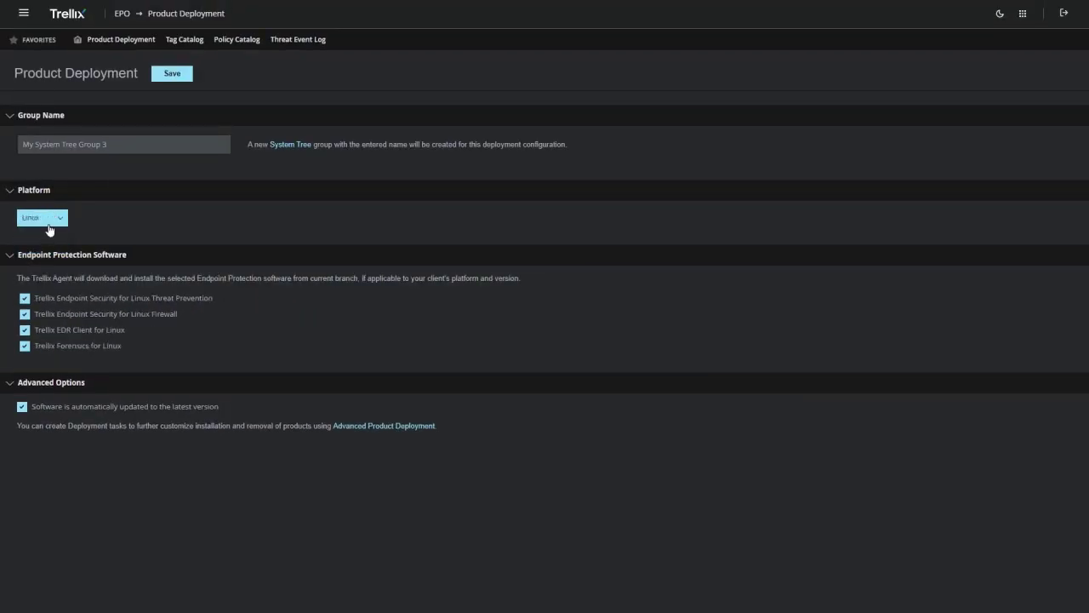
pyautogui.click(48, 226)
pyautogui.click(47, 228)
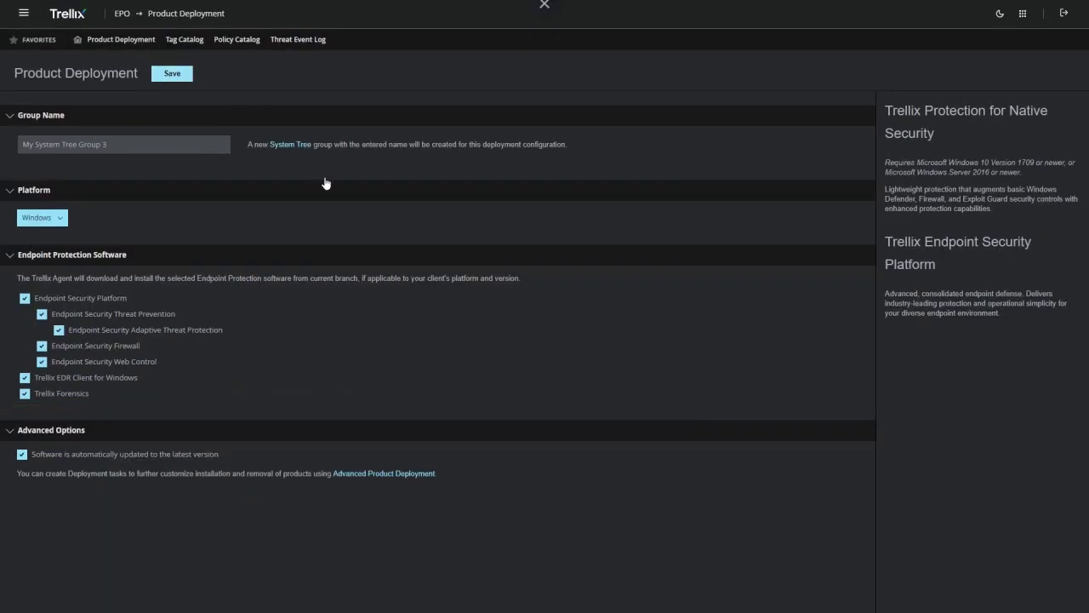
pyautogui.click(453, 460)
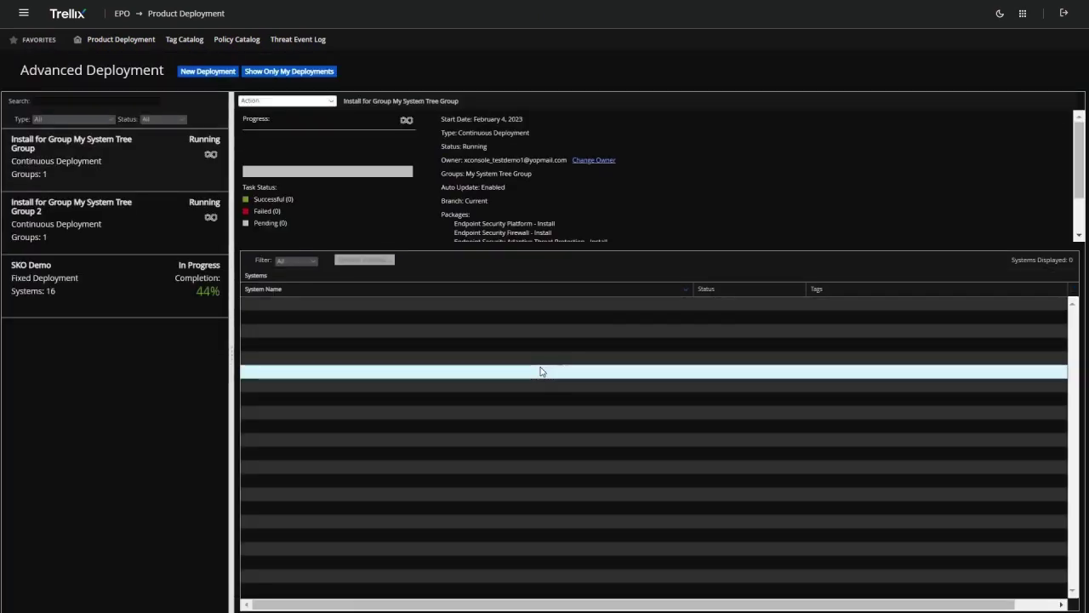
# Step: View the SKO Demo deployment's current progress full screen, then go to the Policy Catalog
pyautogui.click(132, 287)
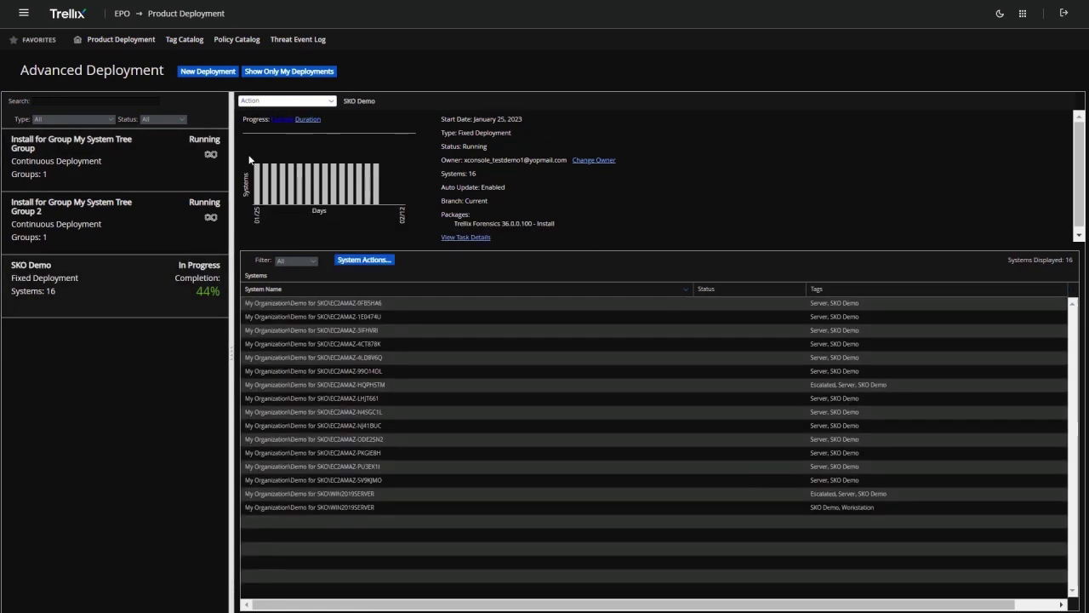
pyautogui.click(282, 120)
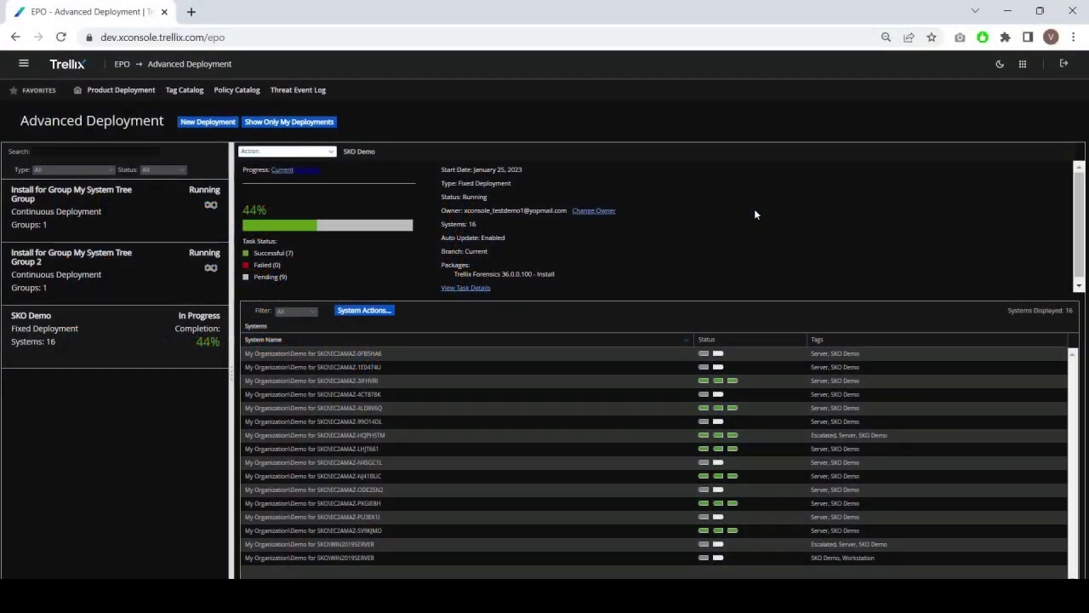
pyautogui.press('F11')
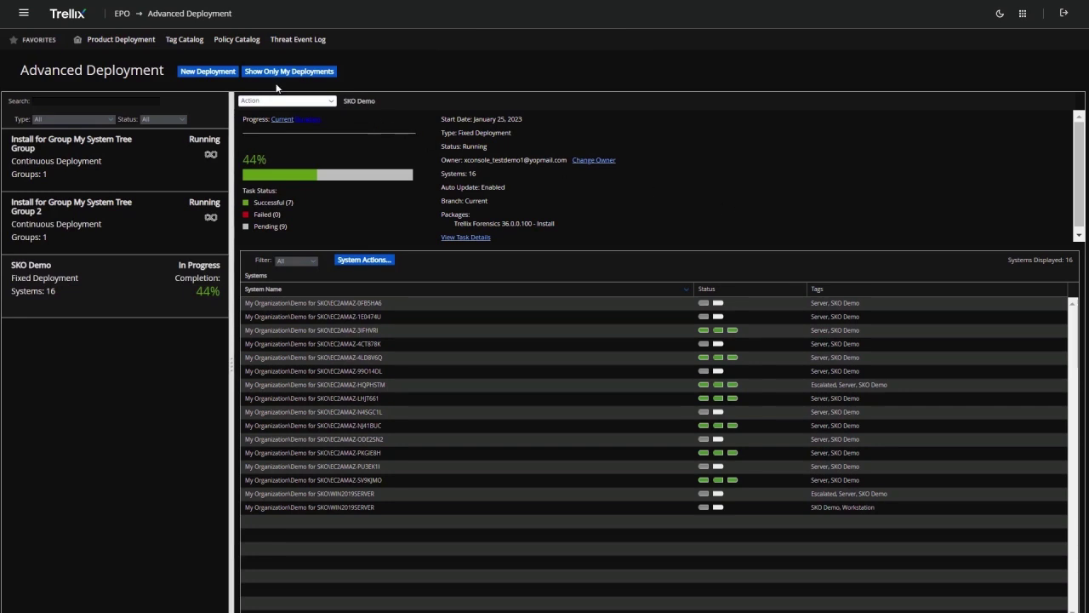
pyautogui.click(218, 41)
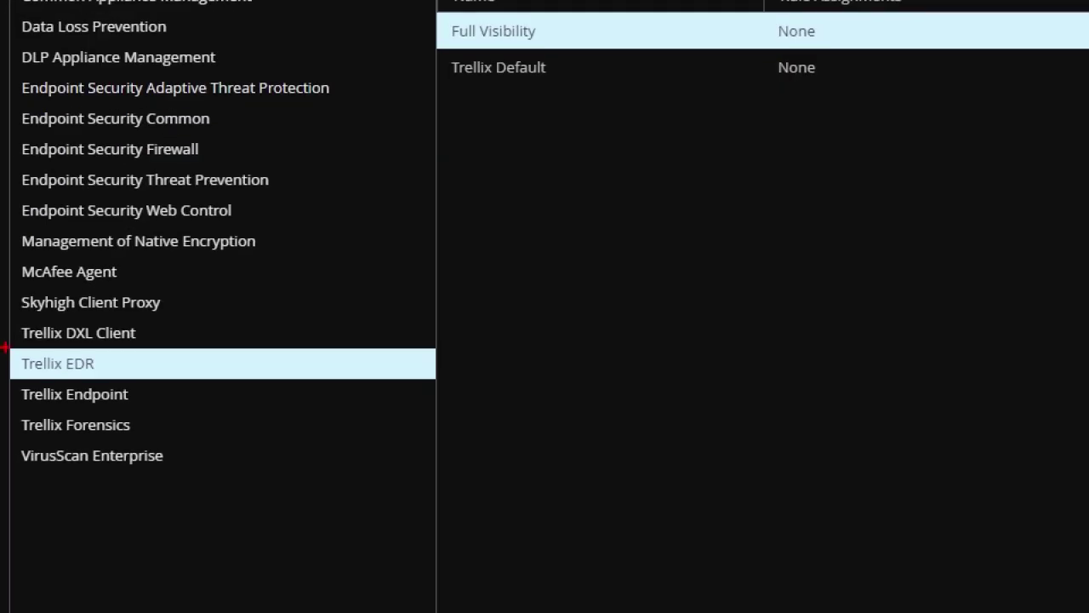
# Step: Show Trellix Endpoint policies with General, Firewall Rules, Exploit Protection Program Settings and Exclusions expanded
pyautogui.moveTo(5, 347)
pyautogui.mouseDown()
pyautogui.moveTo(178, 406)
pyautogui.moveTo(192, 442)
pyautogui.mouseUp()
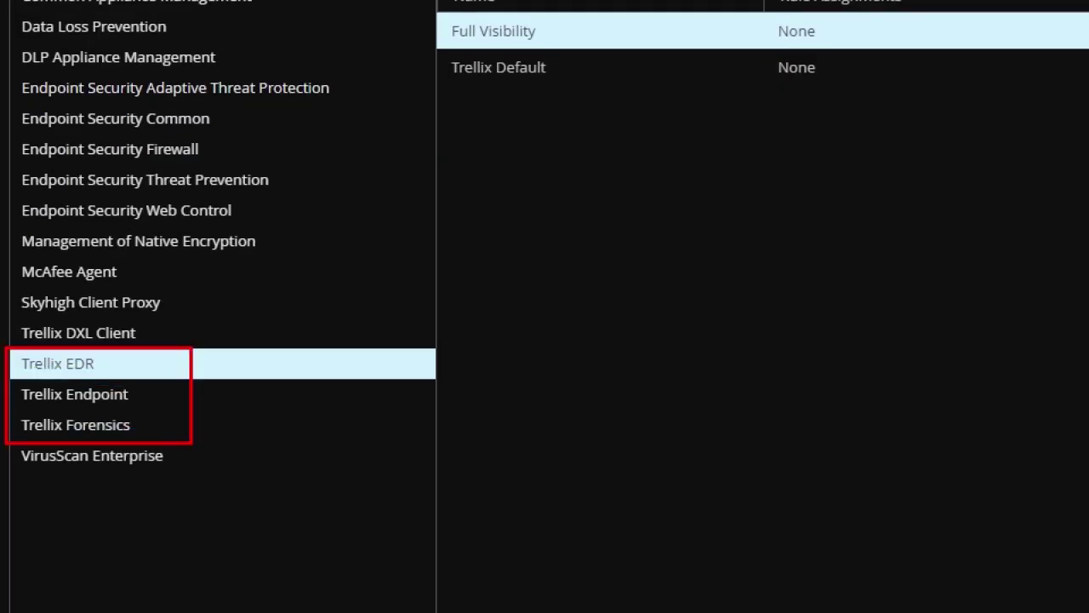
pyautogui.click(86, 426)
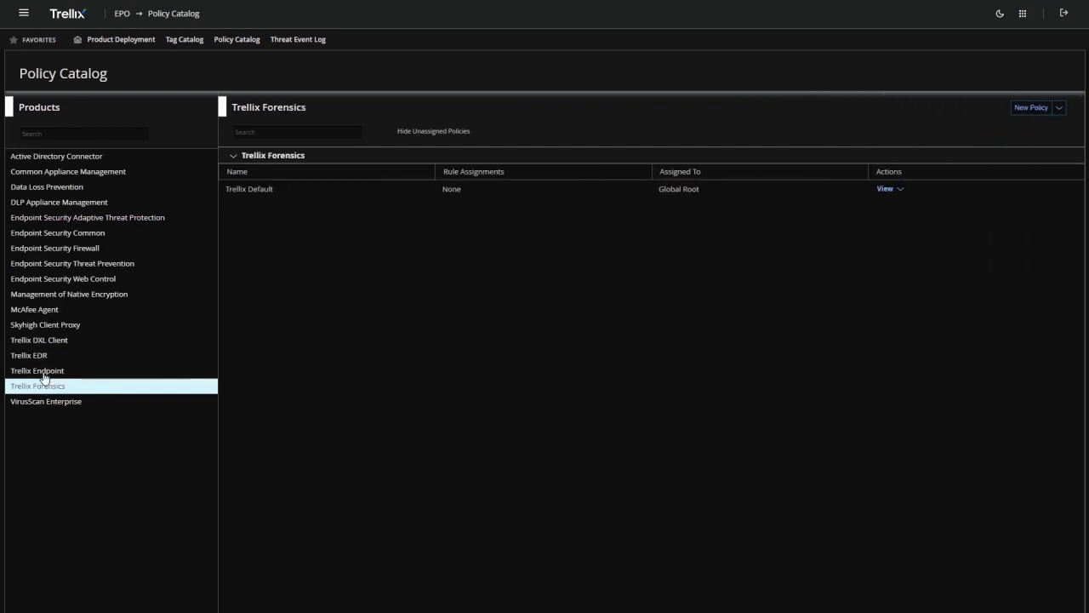
pyautogui.click(44, 374)
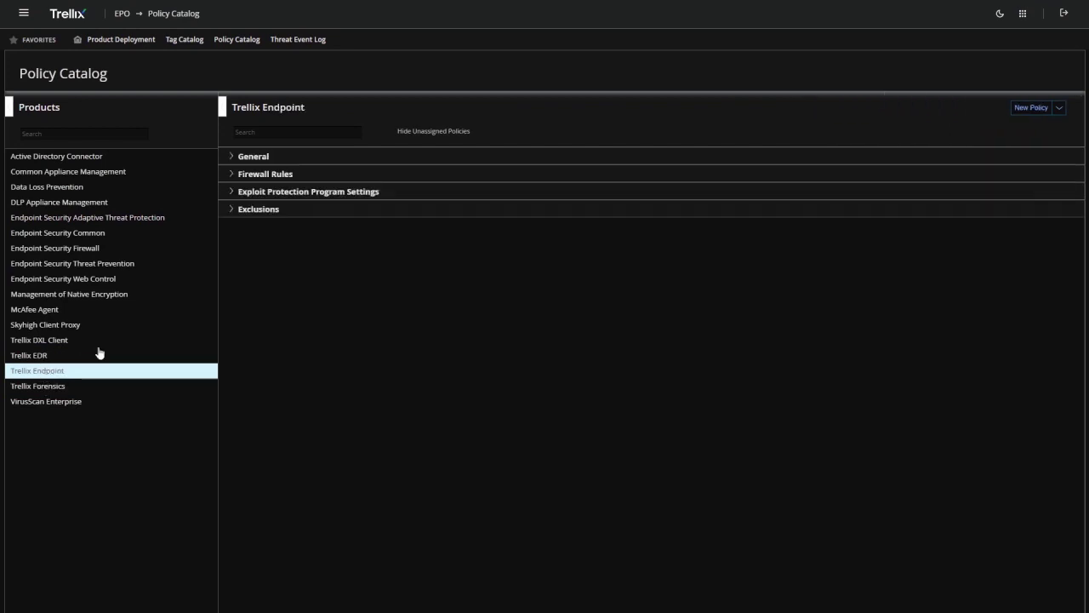
pyautogui.click(235, 156)
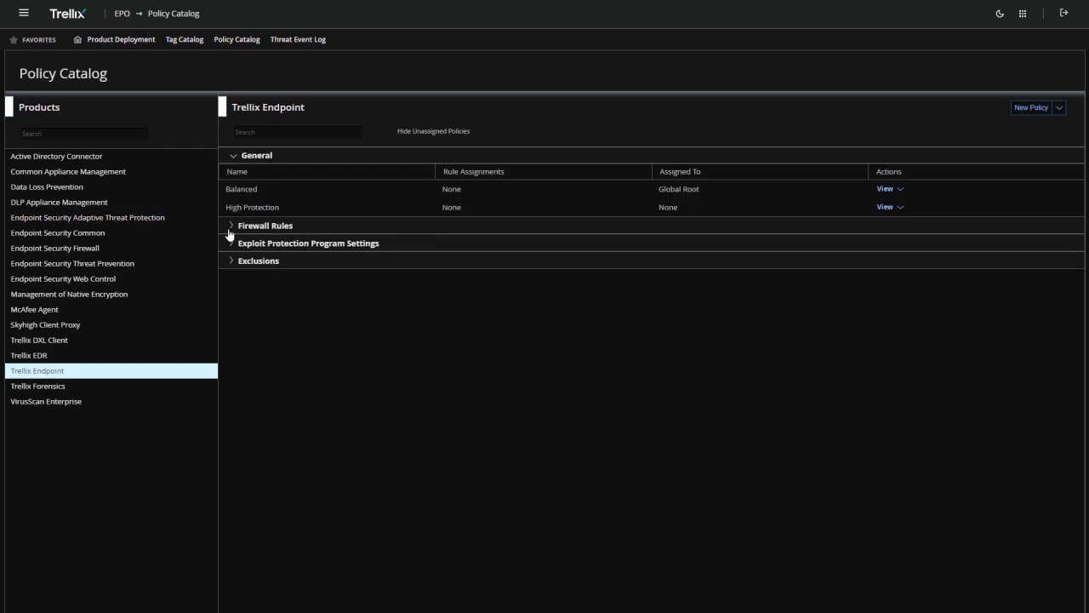
pyautogui.click(232, 228)
pyautogui.click(235, 277)
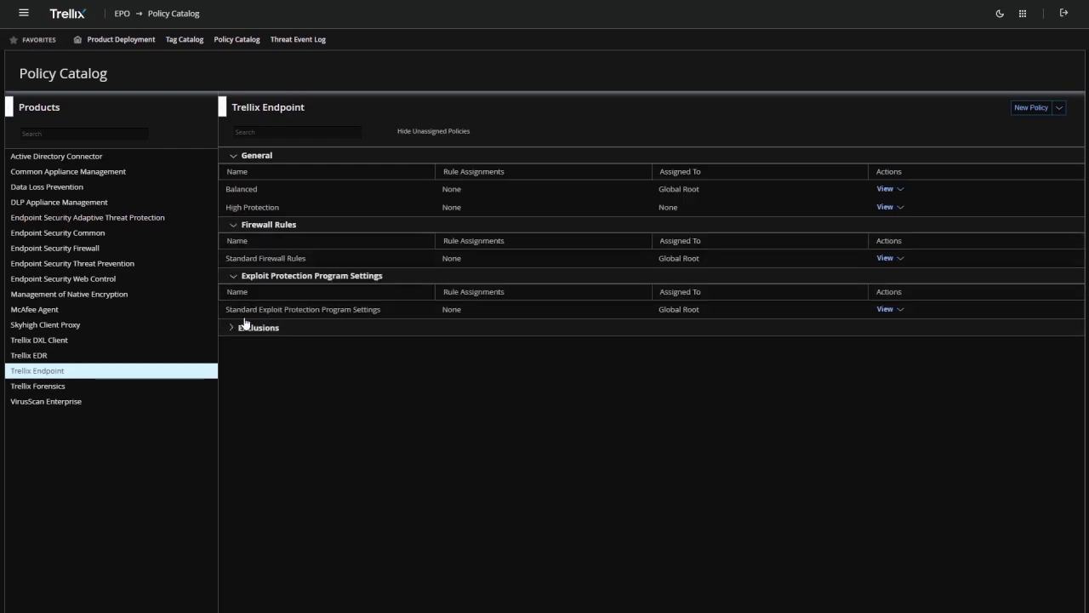
pyautogui.click(230, 331)
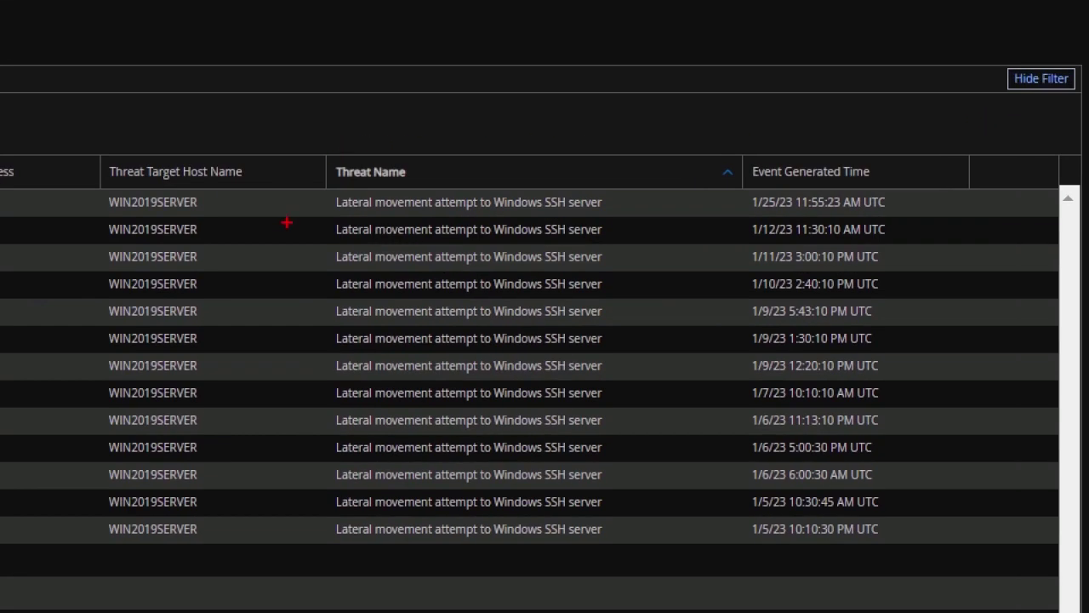
# Step: Review the 13 lateral-movement LogOn Tracker alerts for WIN2019SERVER, then bring up the console switcher
pyautogui.moveTo(287, 222)
pyautogui.mouseDown()
pyautogui.moveTo(596, 390)
pyautogui.moveTo(622, 427)
pyautogui.mouseUp()
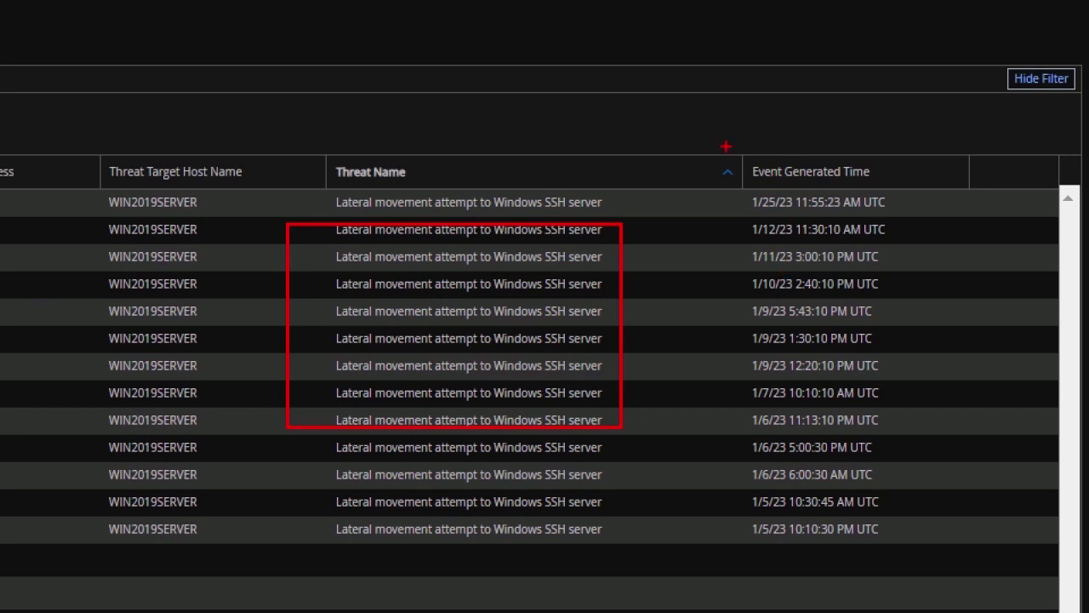
pyautogui.moveTo(715, 136)
pyautogui.mouseDown()
pyautogui.moveTo(843, 161)
pyautogui.moveTo(923, 408)
pyautogui.moveTo(925, 558)
pyautogui.mouseUp()
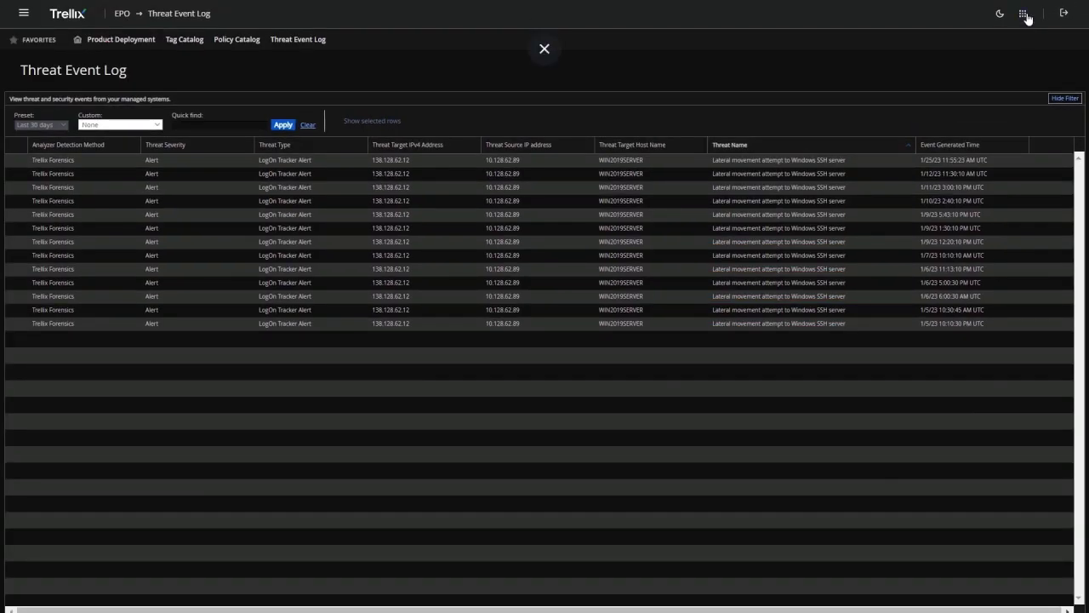
pyautogui.click(1026, 15)
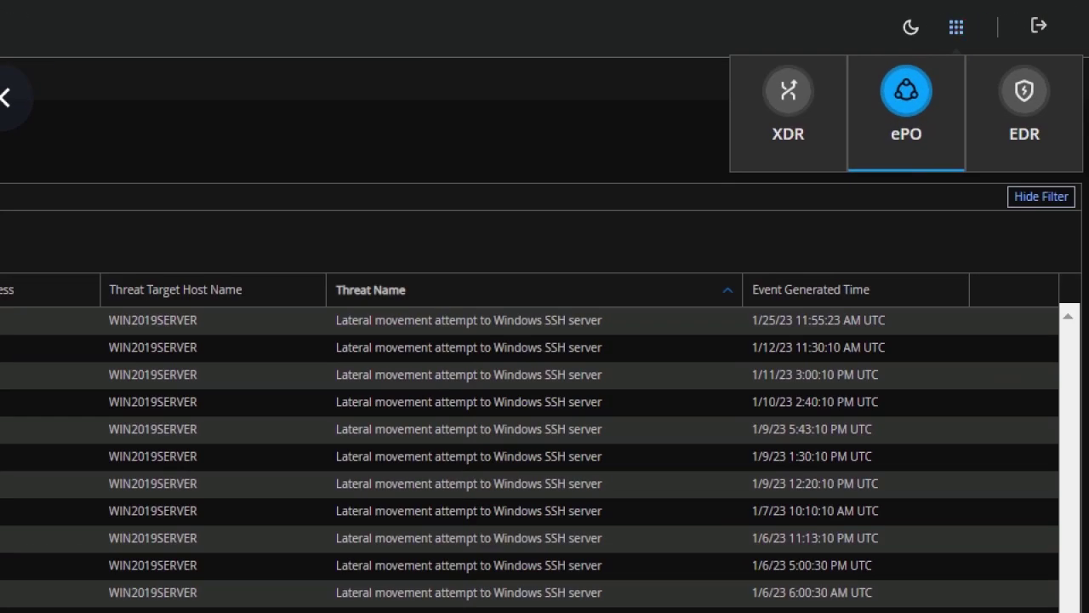
# Step: Switch to EDR and limit the threat list to the past 14 days
pyautogui.moveTo(1023, 17); pyautogui.dragTo(1088, 68)
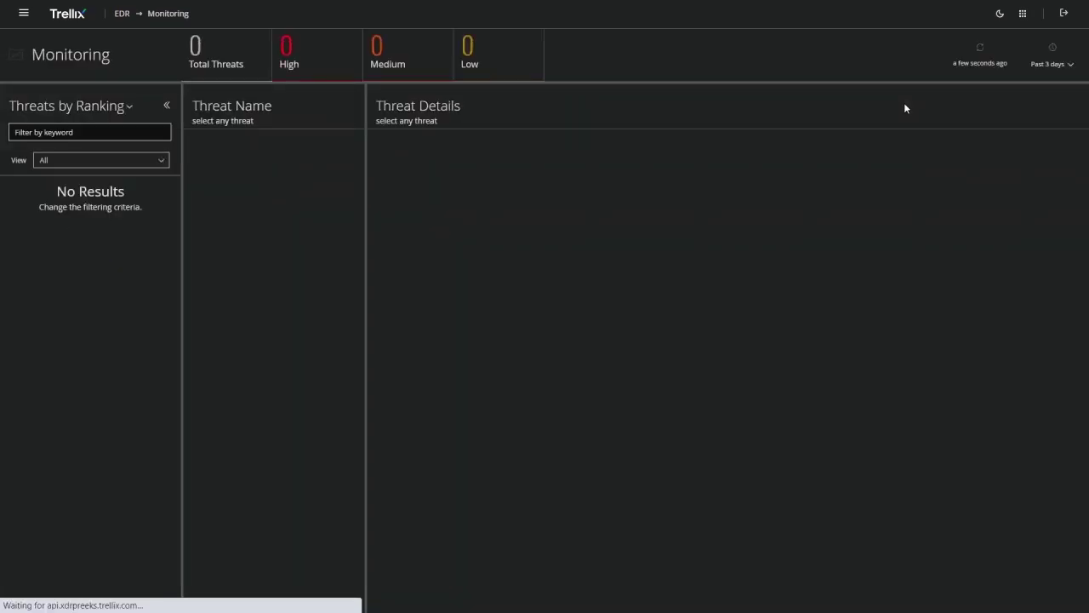
pyautogui.click(1063, 69)
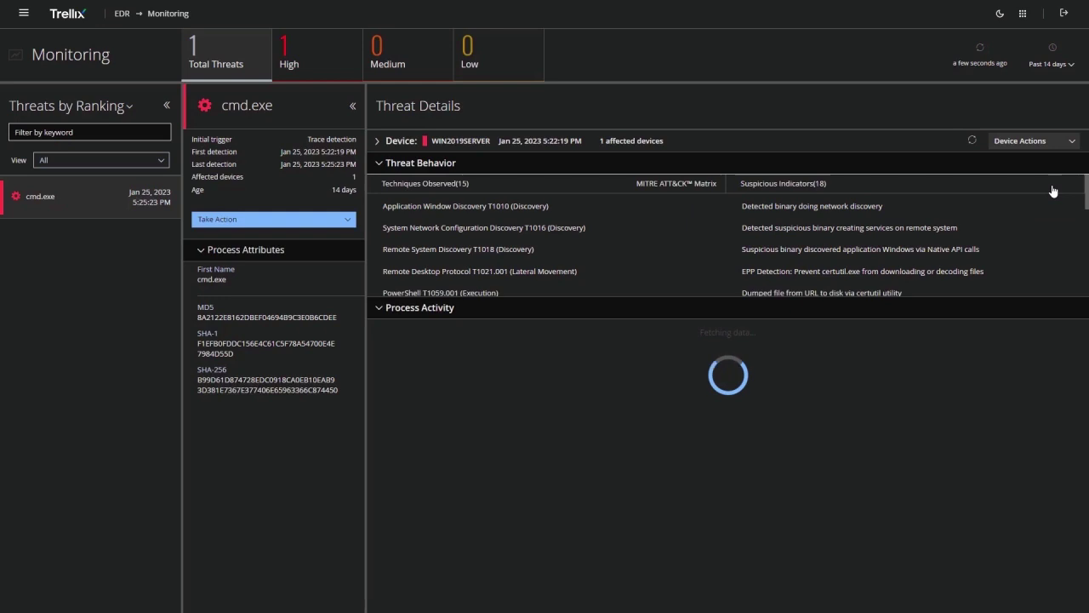
pyautogui.scroll(-5, 1021, 212)
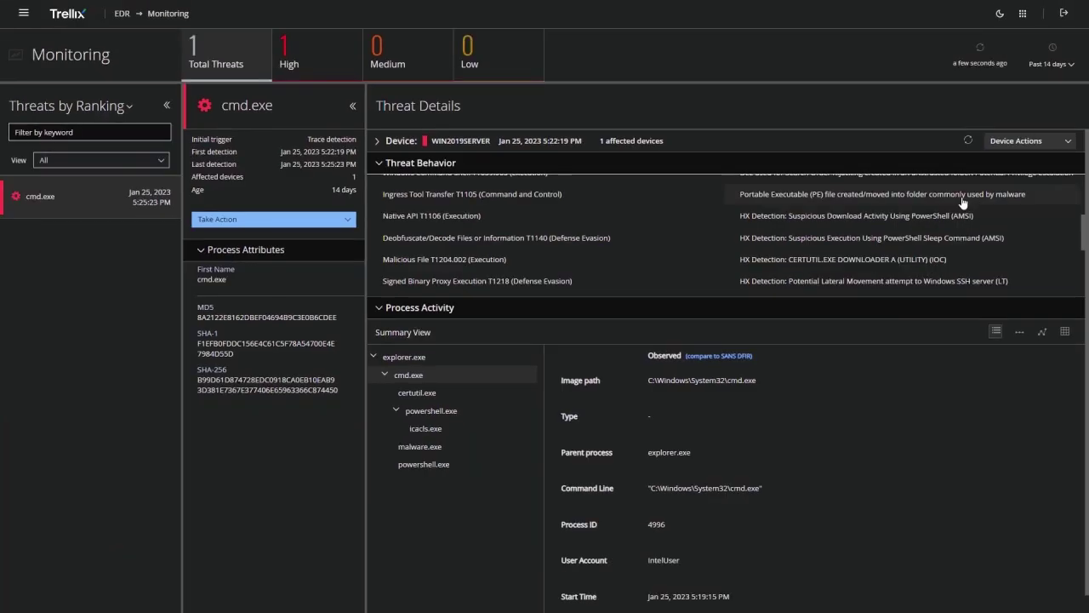
# Step: Inspect cmd.exe's certutil.exe and powershell.exe processes in sequential and time views
pyautogui.click(434, 393)
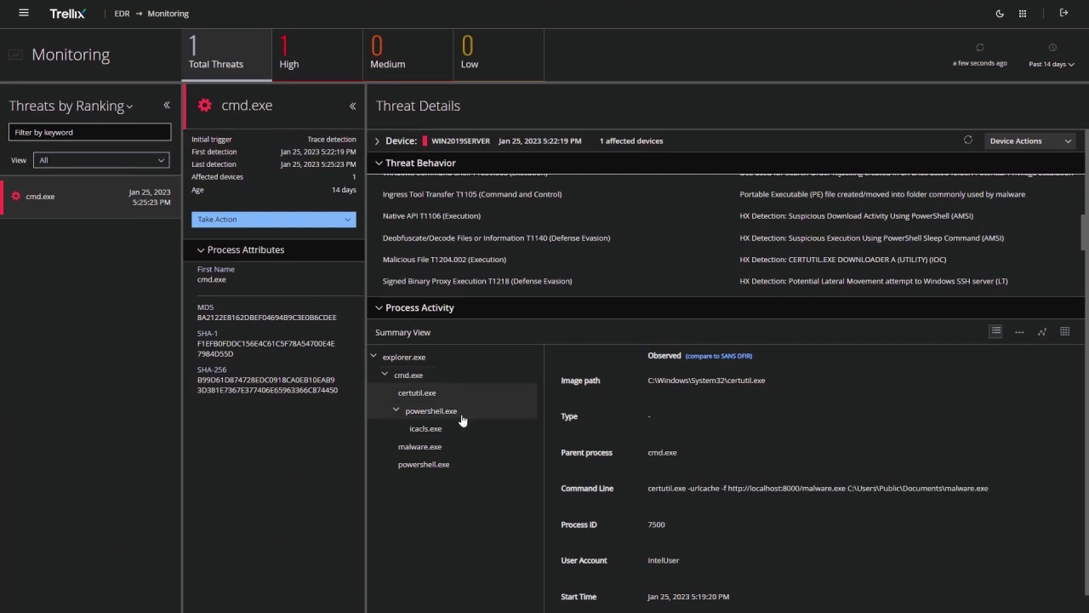
pyautogui.click(433, 411)
pyautogui.click(1019, 337)
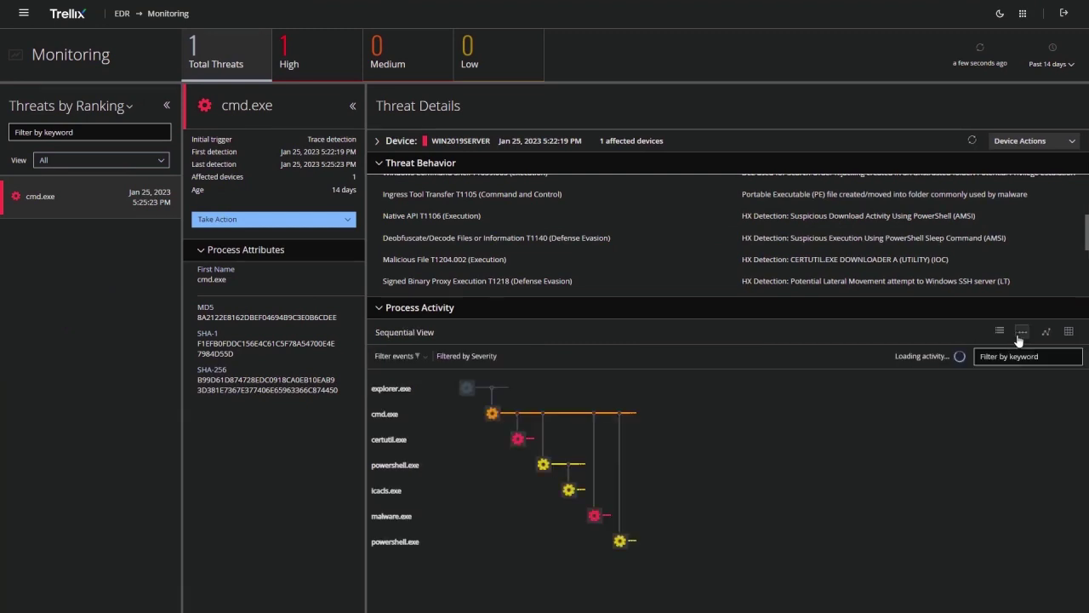
pyautogui.click(1045, 335)
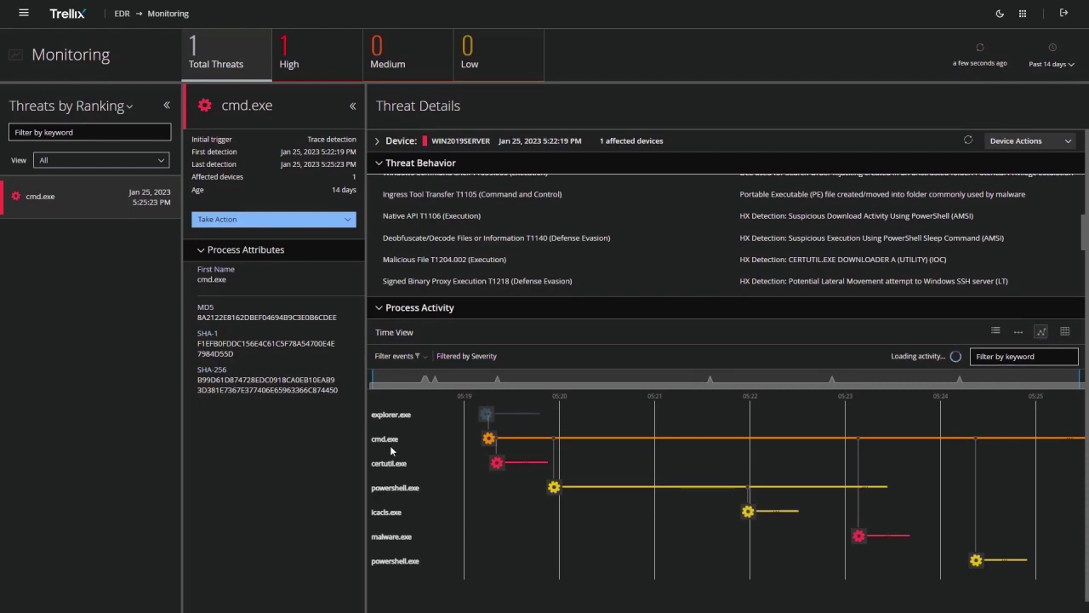
# Step: Select the WIN2019SERVER device and list its response actions, including Quarantine Device
pyautogui.click(379, 141)
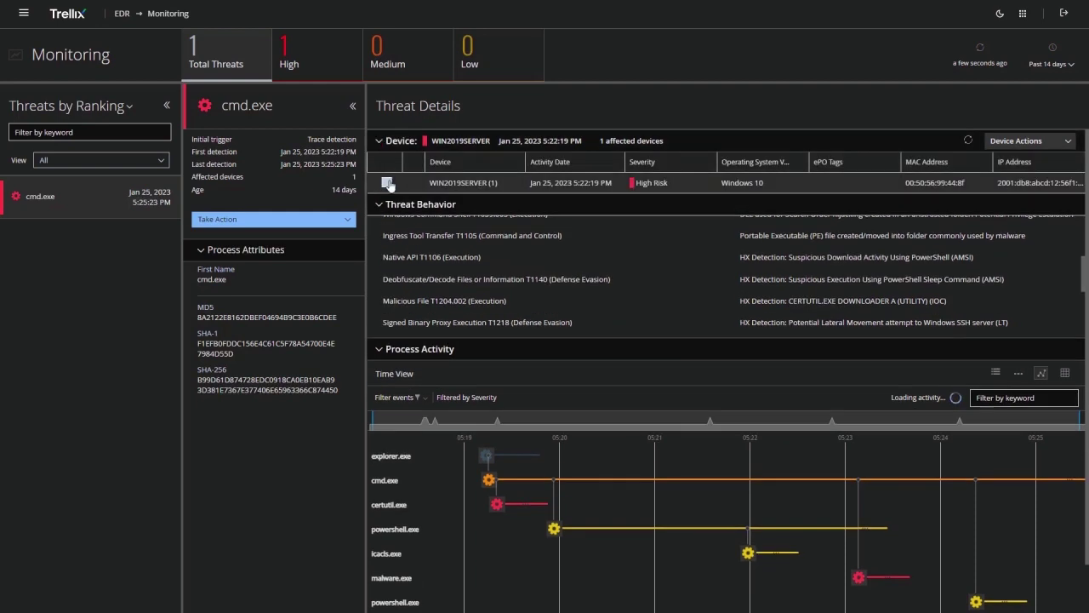
pyautogui.click(387, 183)
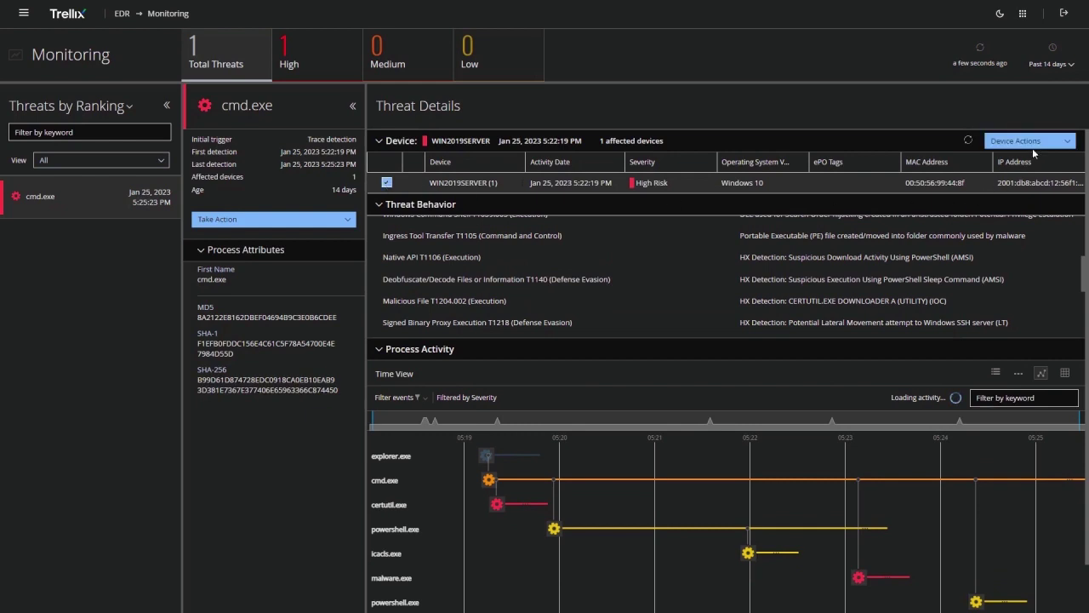
pyautogui.click(1047, 141)
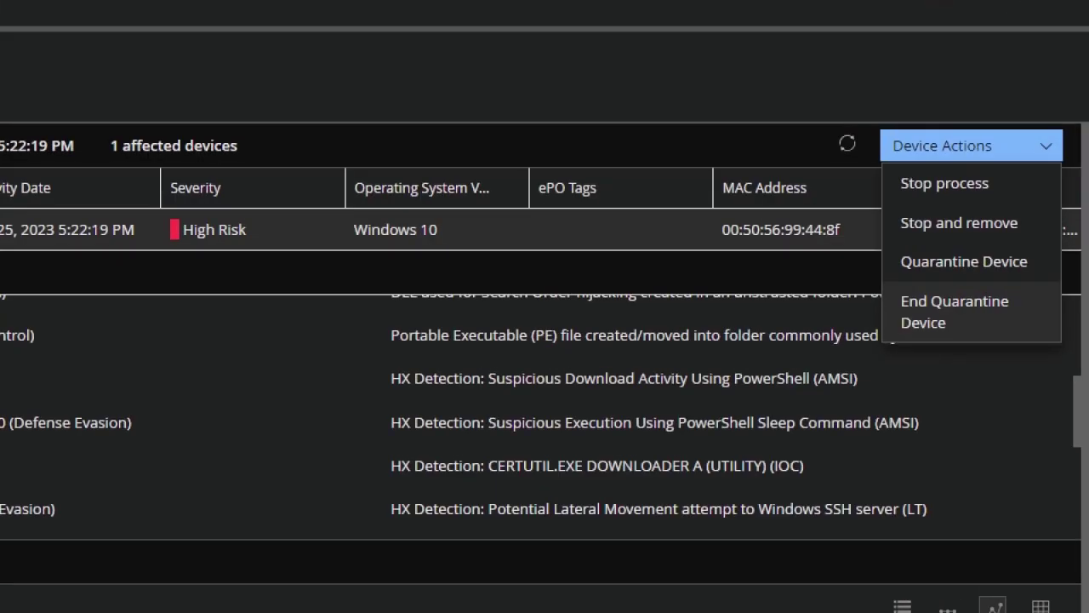